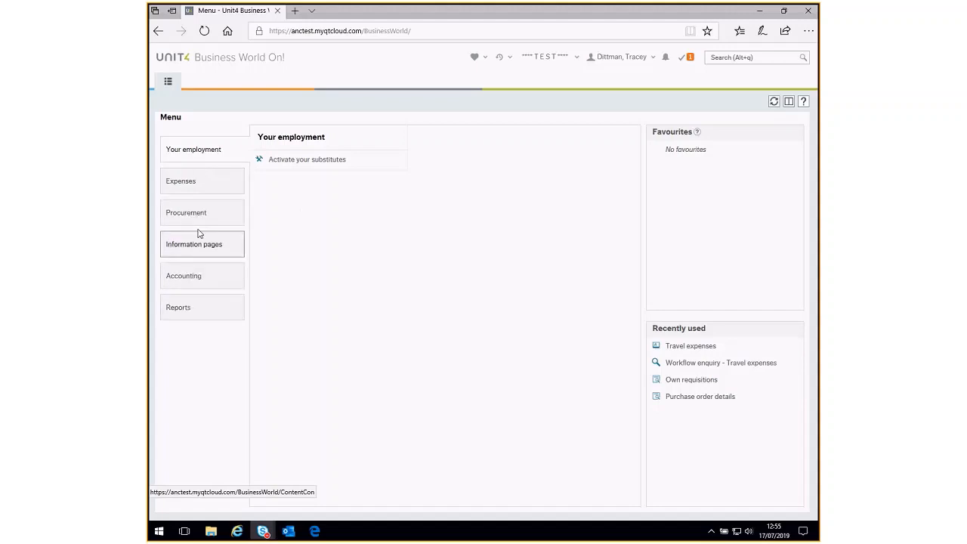
- Start a new travel expenses claim and set its travel type to Expenses (Private Car)
{"action": "left_click", "coordinate": [204, 186]}
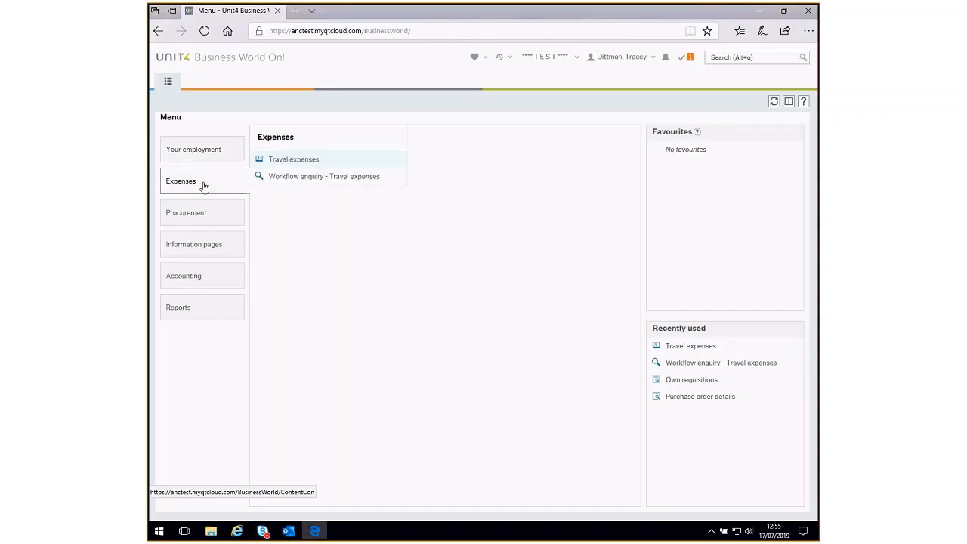
{"action": "left_click", "coordinate": [302, 161]}
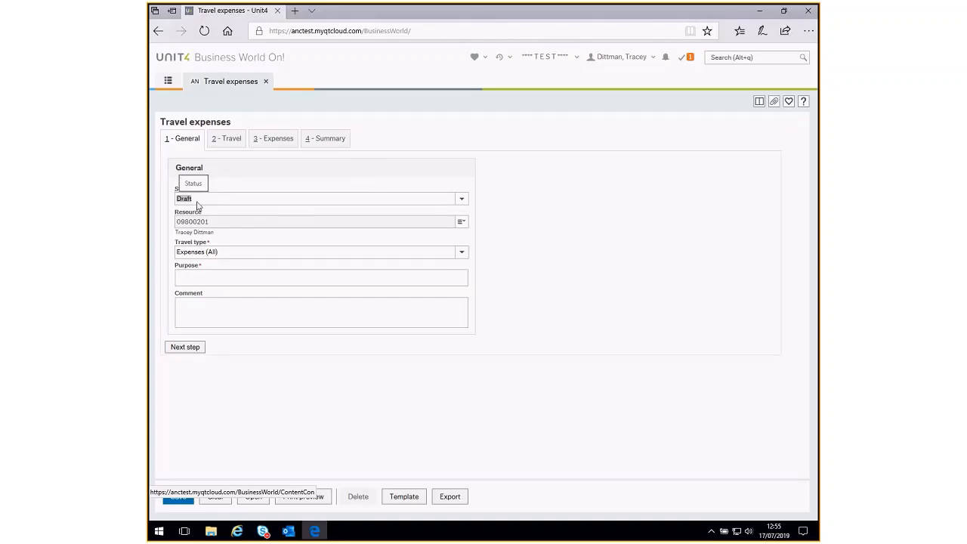
{"action": "left_click", "coordinate": [215, 254]}
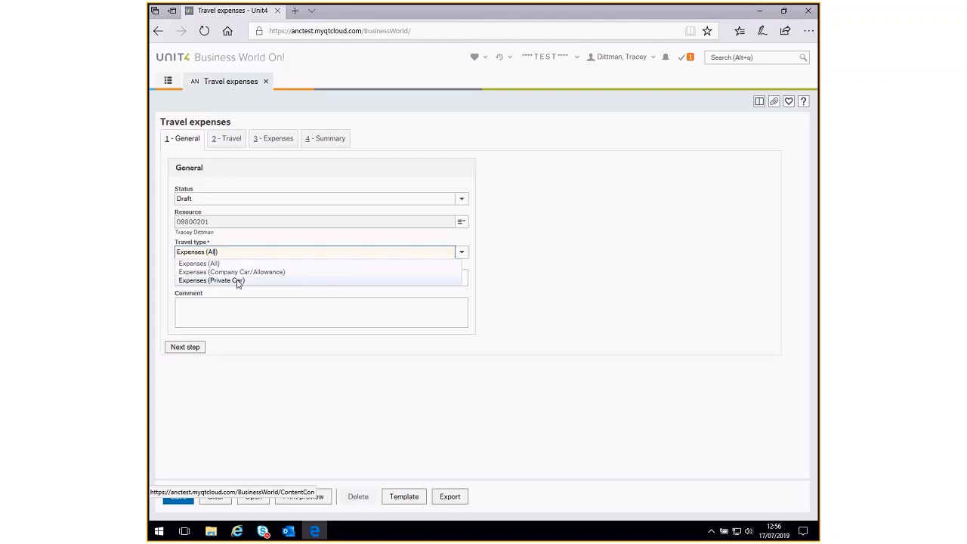
{"action": "left_click", "coordinate": [238, 281]}
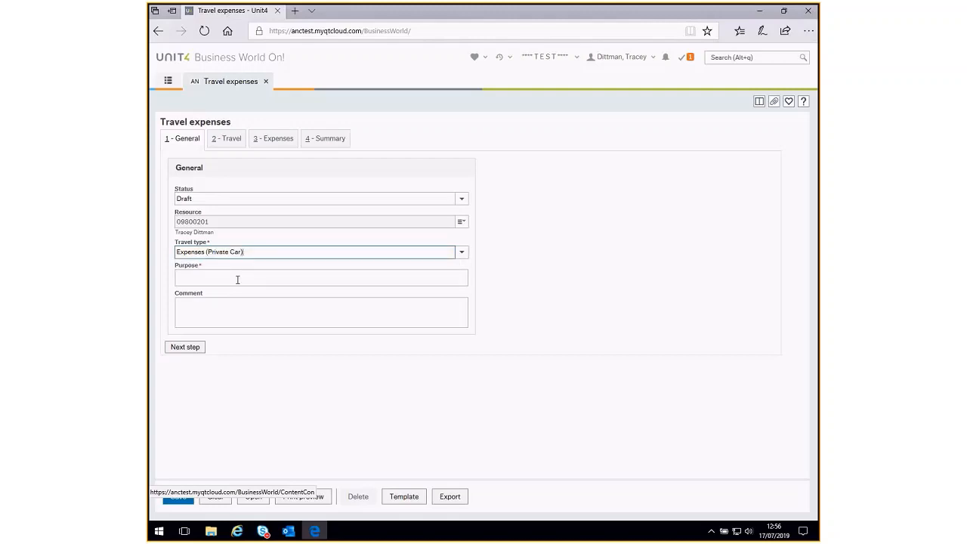
- Enter "Mileage expenses for june 19" as the purpose of the claim
{"action": "left_click", "coordinate": [216, 279]}
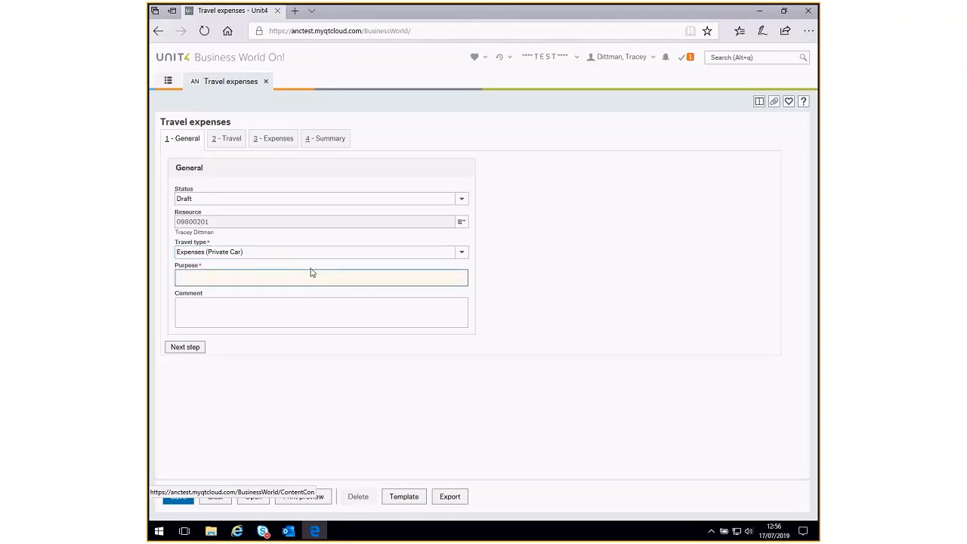
{"action": "type", "text": "Mileage expenses for june 19"}
- Enter the claim period "01/06/19 - 30/06/19" as the comment and proceed to the expenses stage
{"action": "left_click", "coordinate": [239, 306]}
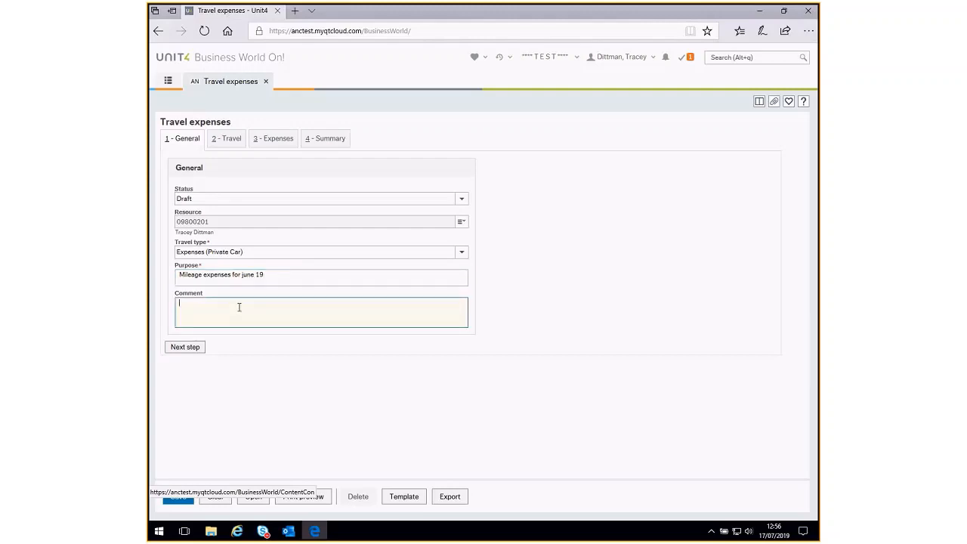
{"action": "type", "text": "01/06/19 - 30/06/19"}
{"action": "left_click", "coordinate": [203, 348]}
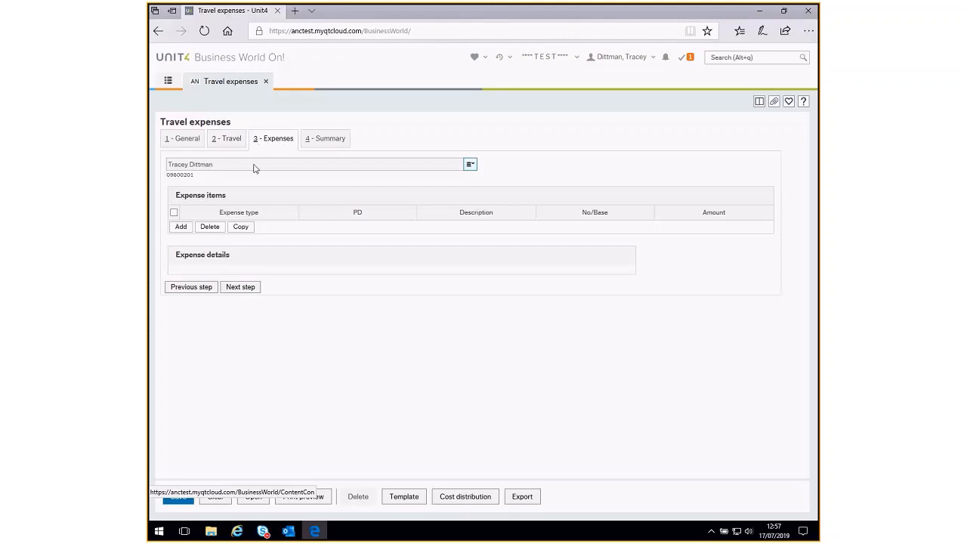
- Add an expense item with the type Private Vehicle (not car allow) up to 10000 miles
{"action": "left_click", "coordinate": [180, 227]}
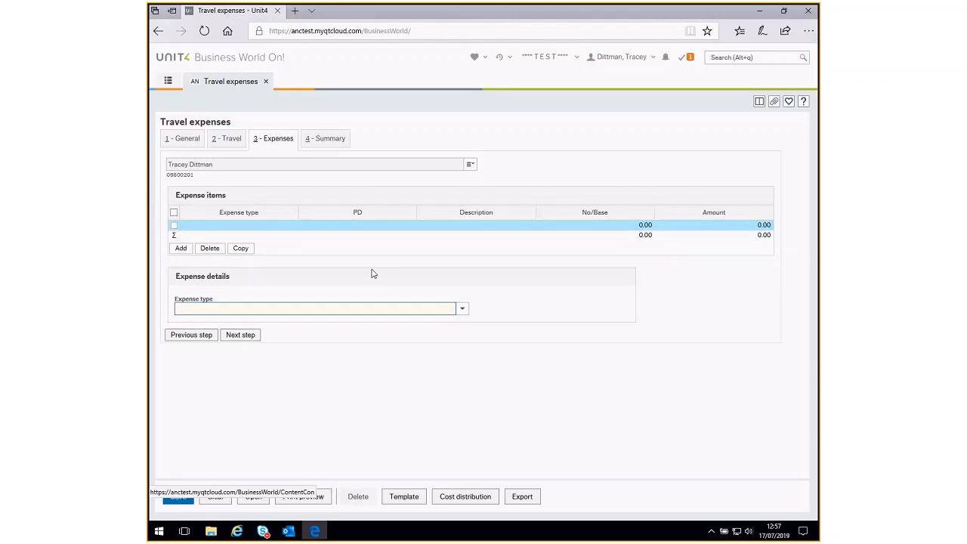
{"action": "left_click", "coordinate": [461, 309]}
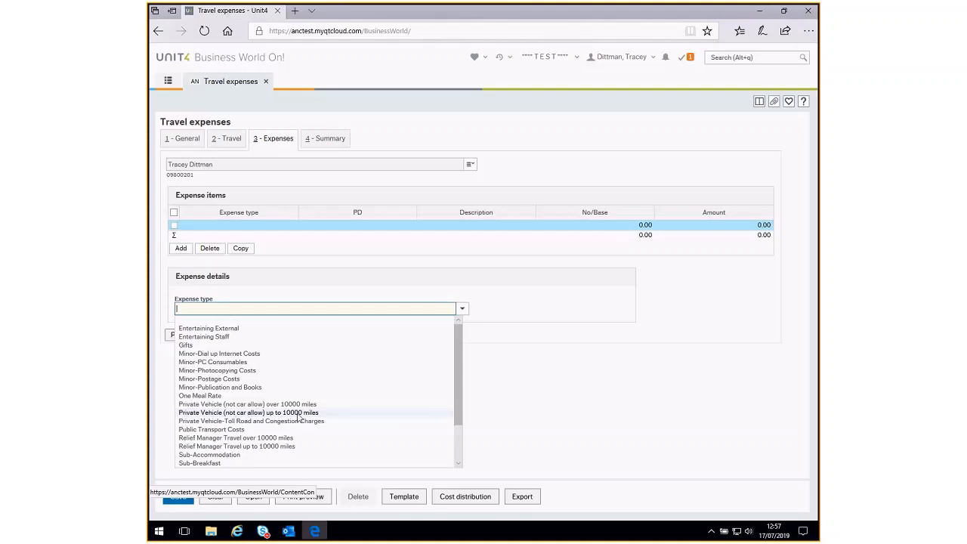
{"action": "left_click", "coordinate": [302, 413]}
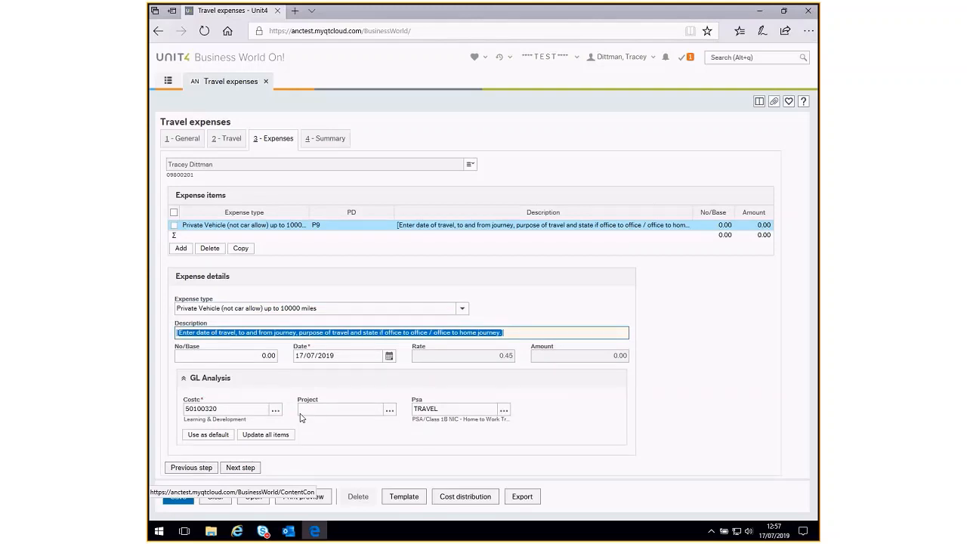
- Replace the item's placeholder description with "03/06/19 - Bristol to Bradford - Team Meeting - Home to Office"
{"action": "left_click", "coordinate": [180, 334]}
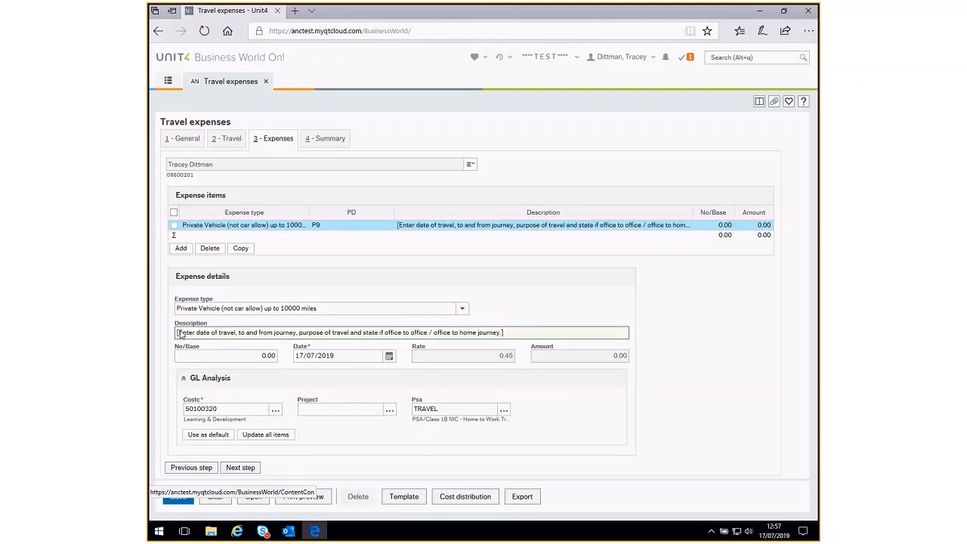
{"action": "left_click_drag", "start_coordinate": [520, 335], "coordinate": [162, 329]}
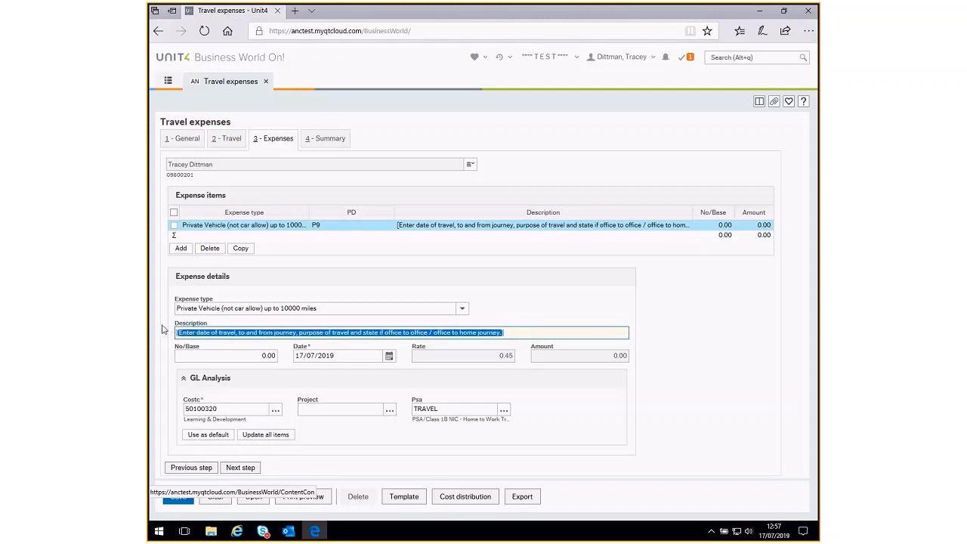
{"action": "type", "text": "03/06/19"}
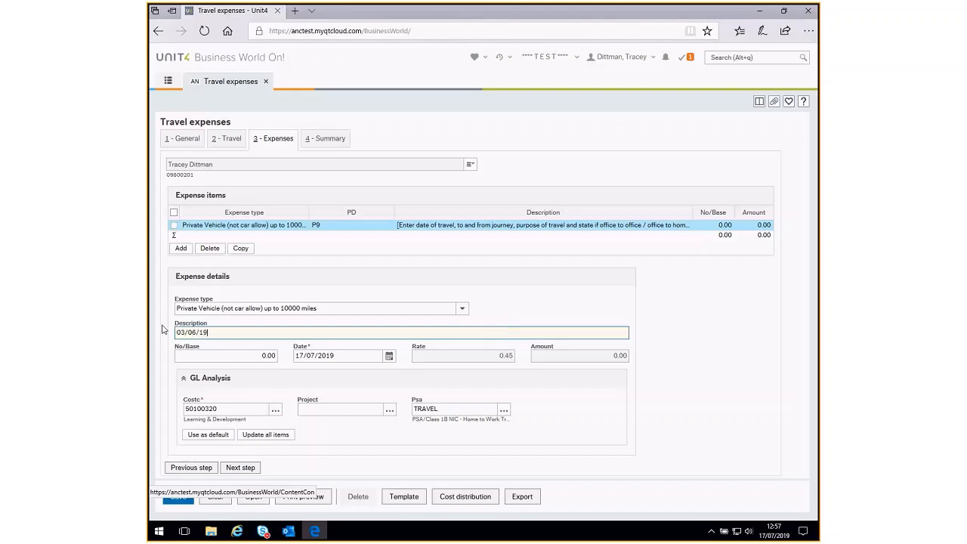
{"action": "type", "text": " - Bristol to Bradford - Team Meeting - Home to Of"}
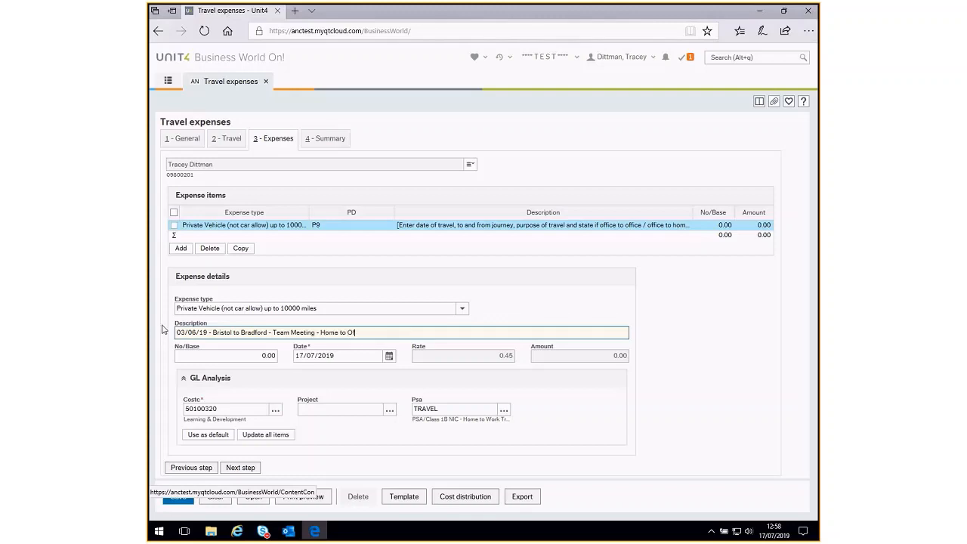
{"action": "type", "text": "fice"}
- Set the mileage item's No/Base to 210 and its date to 03/06/2019
{"action": "left_click", "coordinate": [238, 356]}
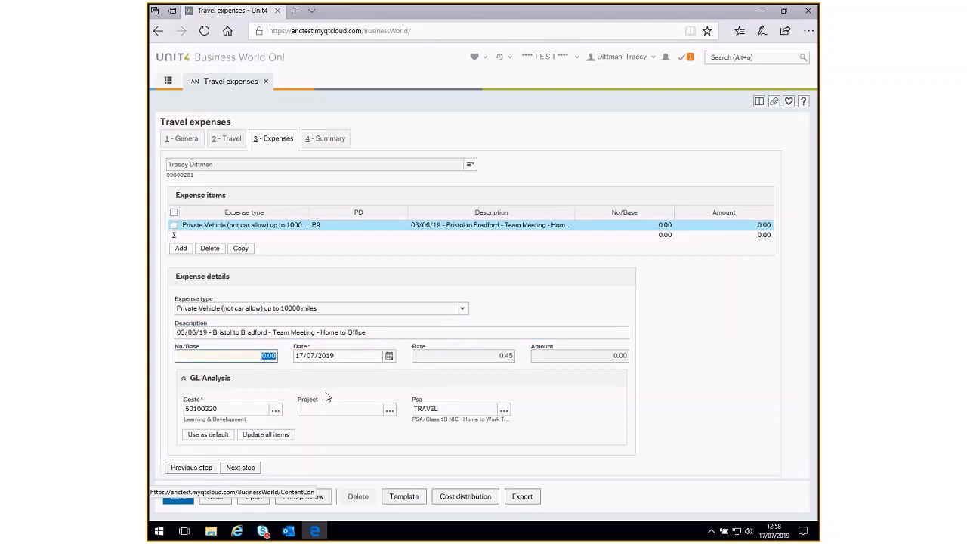
{"action": "type", "text": "210"}
{"action": "left_click", "coordinate": [390, 356]}
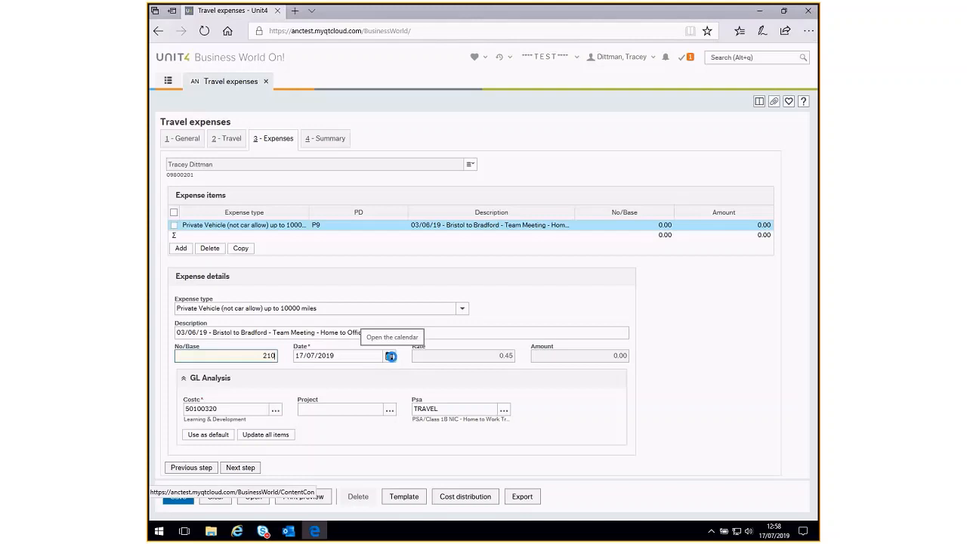
{"action": "left_click", "coordinate": [390, 356]}
{"action": "left_click", "coordinate": [300, 370]}
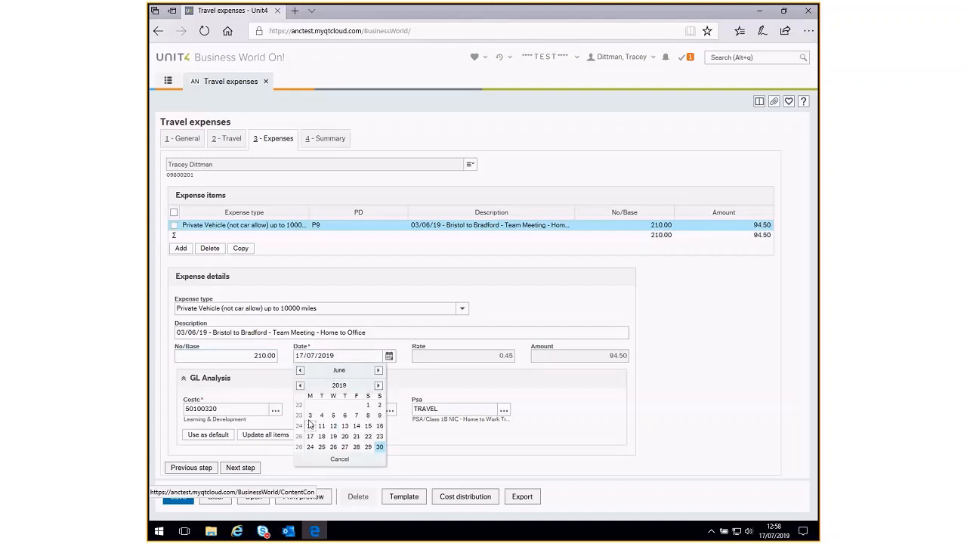
{"action": "left_click", "coordinate": [310, 416]}
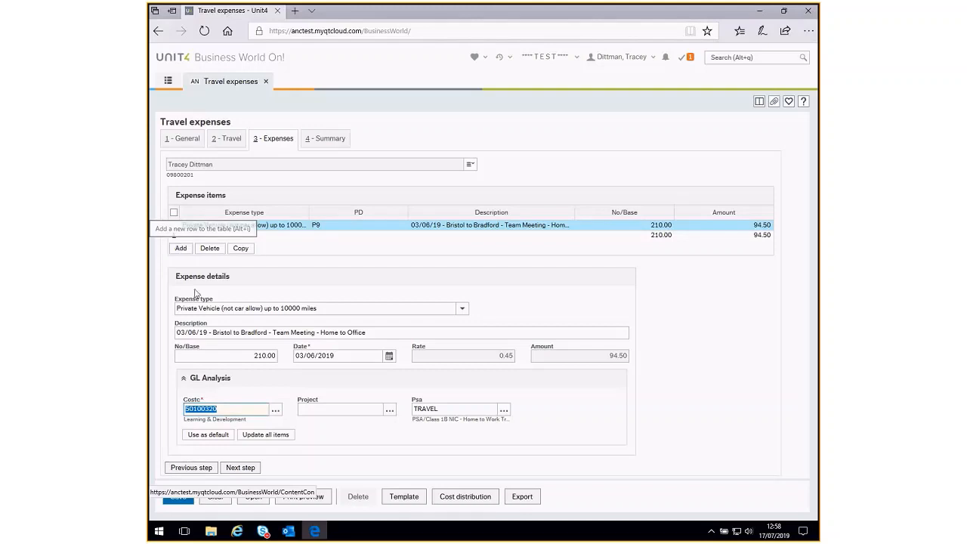
- Review the claim summary, and check the available expense types for the mileage item without changing its selection
{"action": "left_click", "coordinate": [240, 468]}
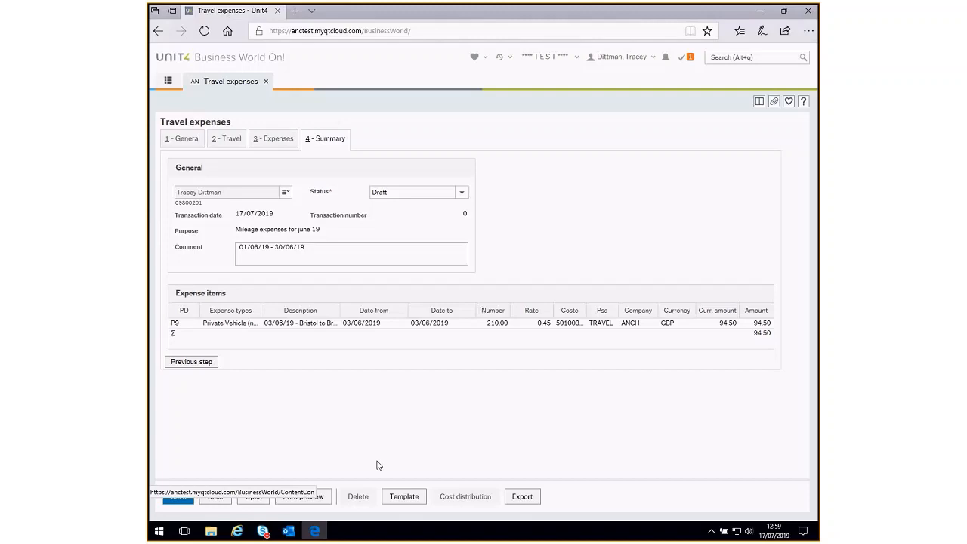
{"action": "left_click", "coordinate": [198, 366]}
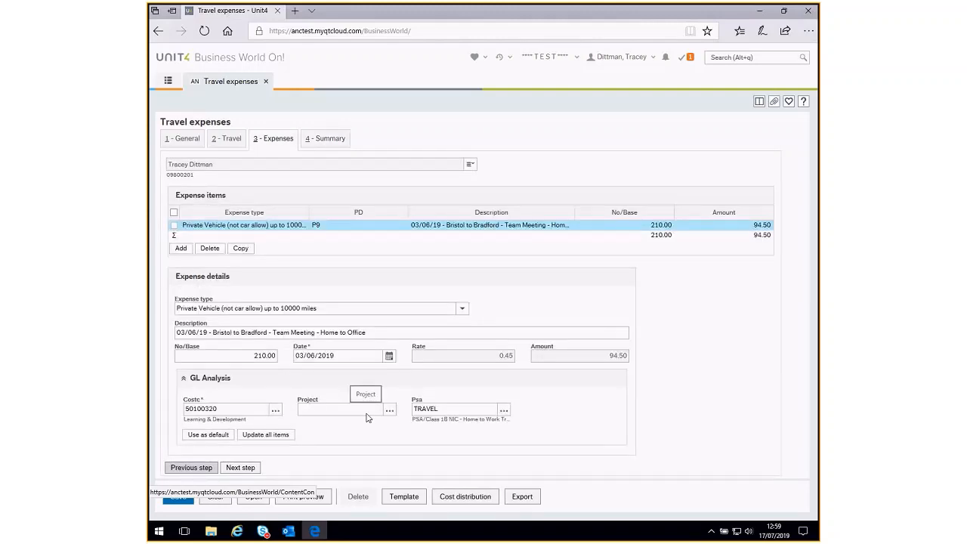
{"action": "left_click", "coordinate": [462, 309]}
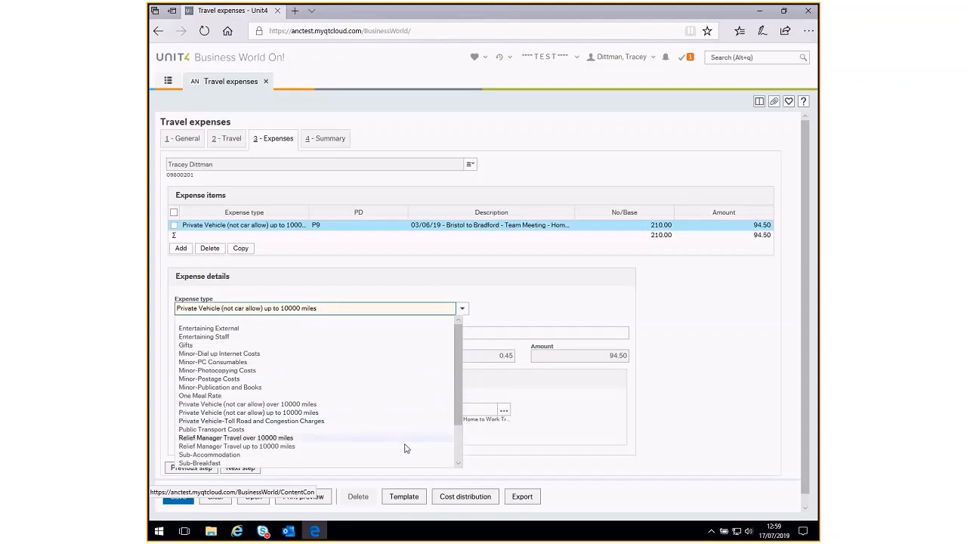
{"action": "left_click", "coordinate": [492, 318]}
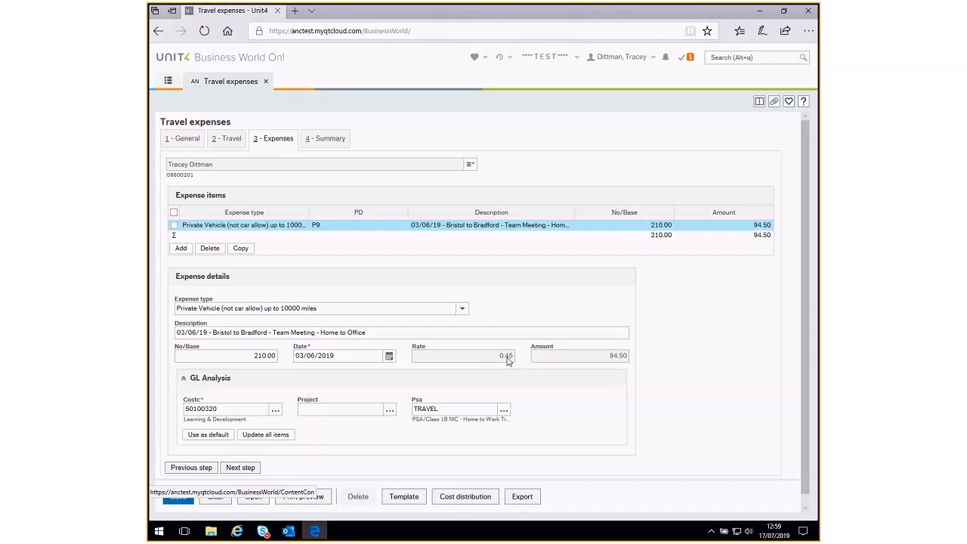
- Set the claim's status to Ready on the summary and save it to send it for approval
{"action": "left_click", "coordinate": [235, 470]}
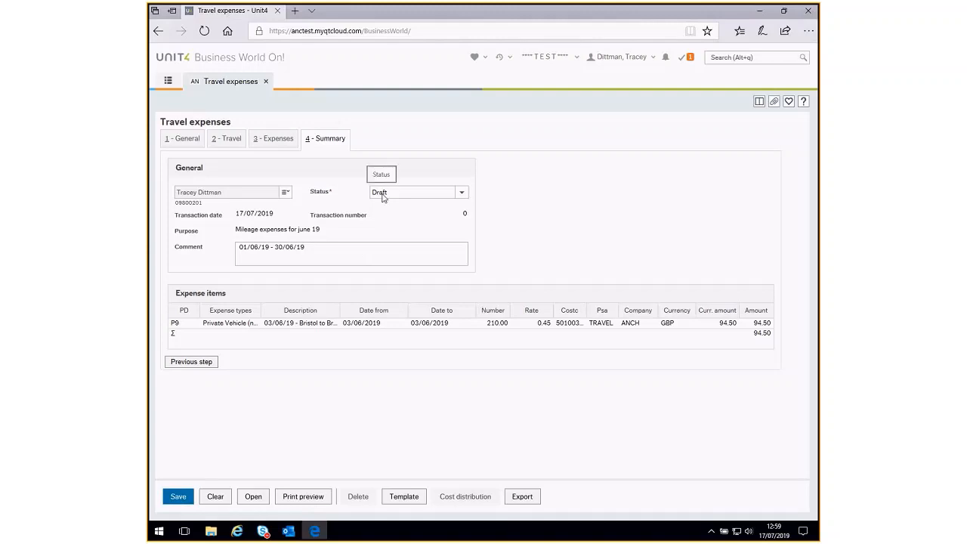
{"action": "left_click", "coordinate": [462, 193]}
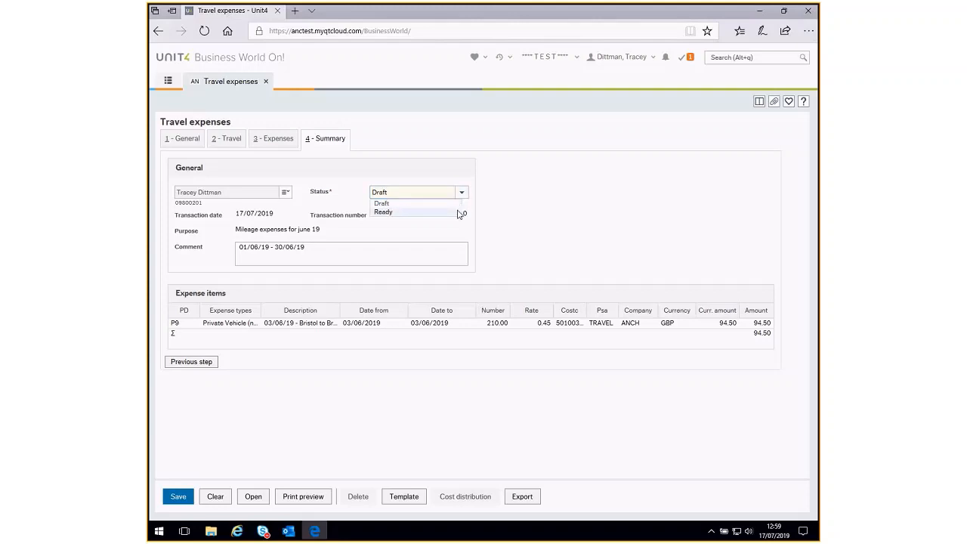
{"action": "left_click", "coordinate": [458, 211]}
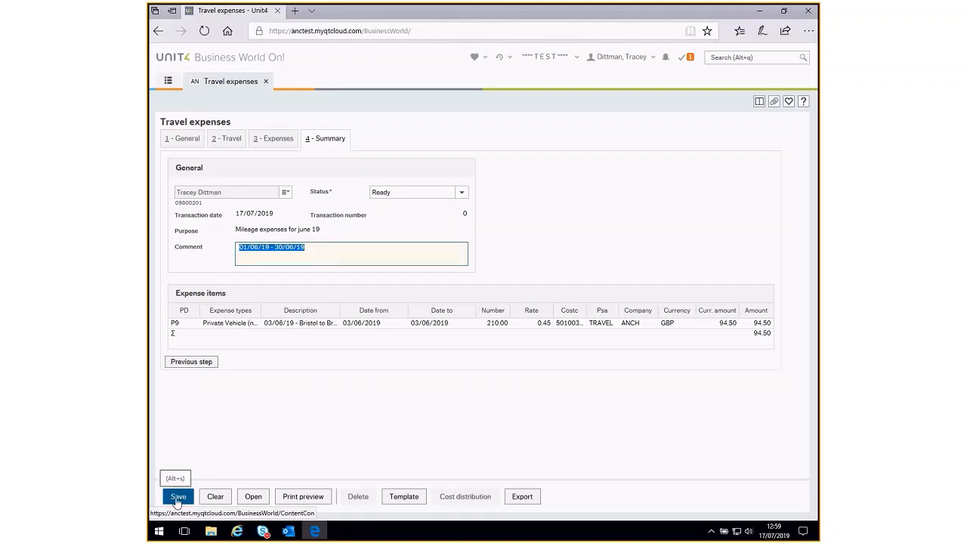
{"action": "left_click", "coordinate": [178, 497]}
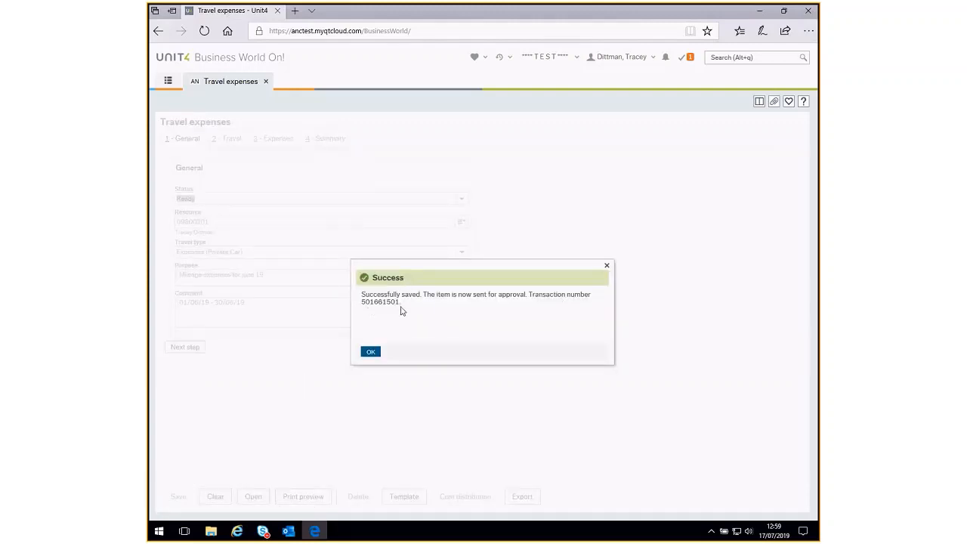
{"action": "left_click", "coordinate": [371, 354]}
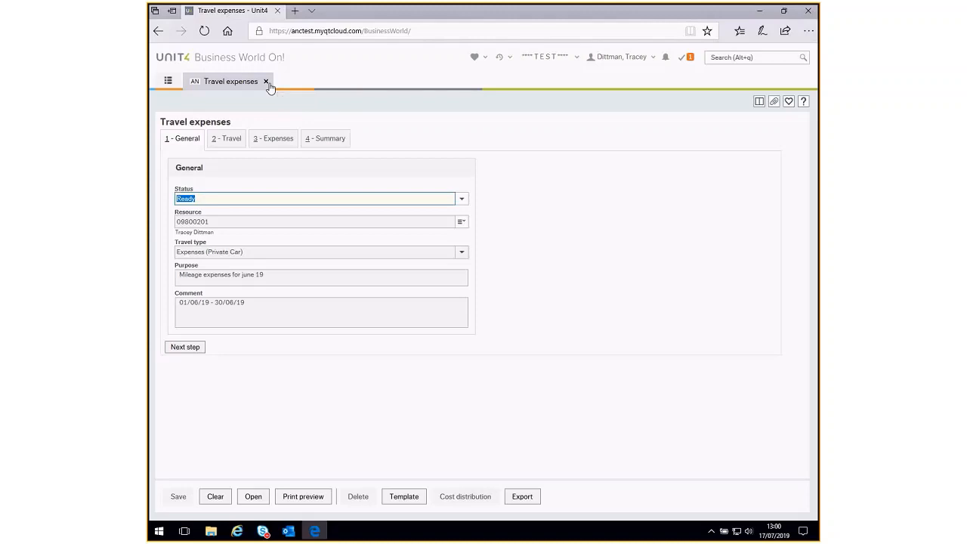
- Open the rejected expenses claim from the pending tasks and proceed to its expense items
{"action": "left_click", "coordinate": [684, 60]}
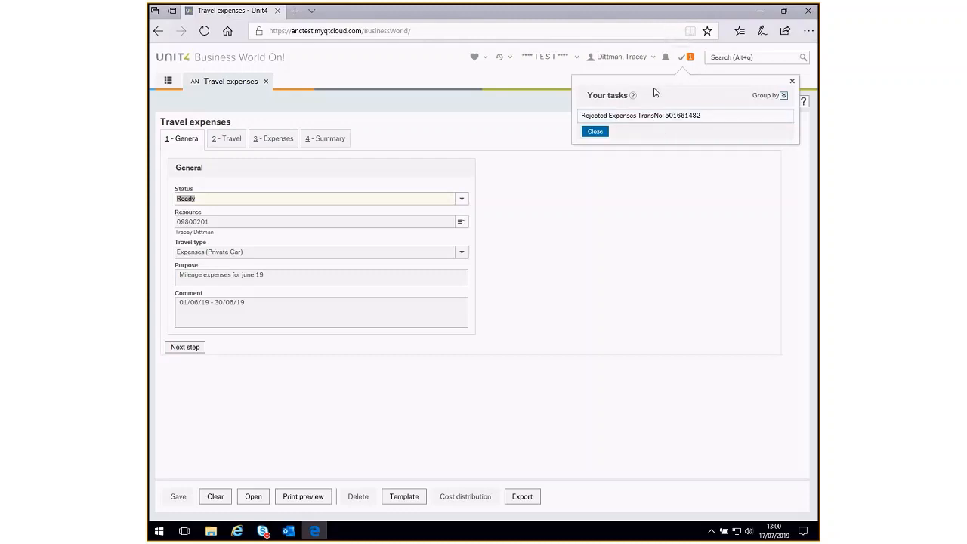
{"action": "left_click", "coordinate": [644, 117]}
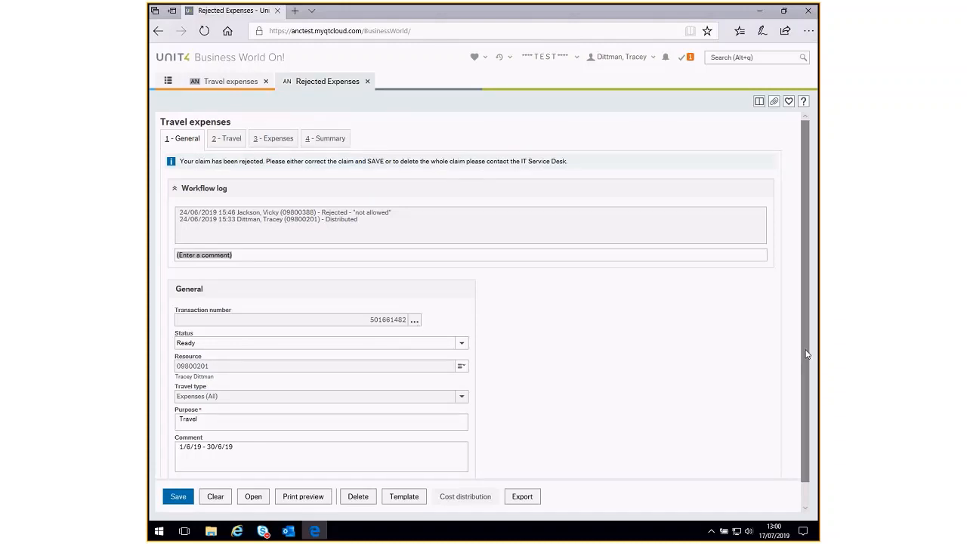
{"action": "left_click_drag", "start_coordinate": [807, 354], "coordinate": [807, 401]}
{"action": "left_click", "coordinate": [187, 467]}
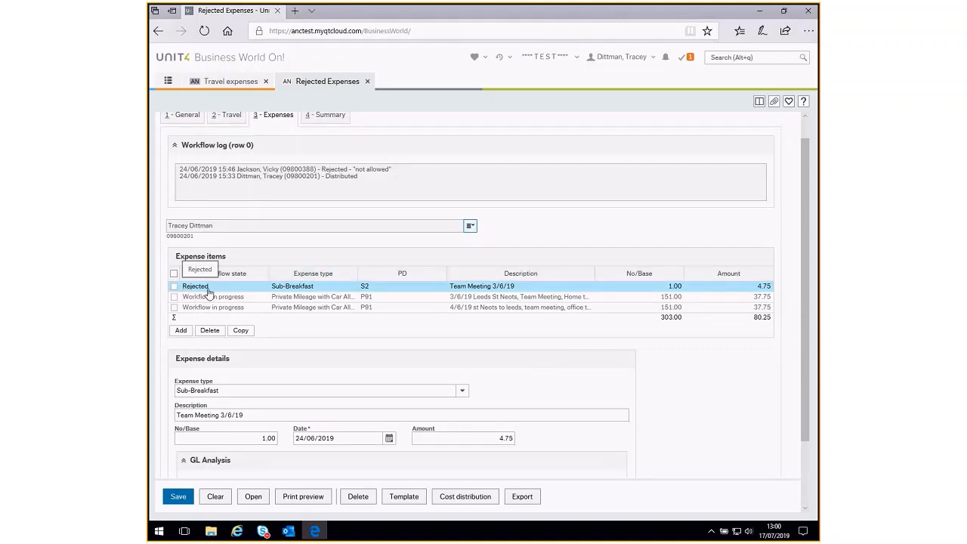
- Delete the rejected Sub-Breakfast item and resubmit the corrected claim for approval
{"action": "left_click", "coordinate": [174, 287]}
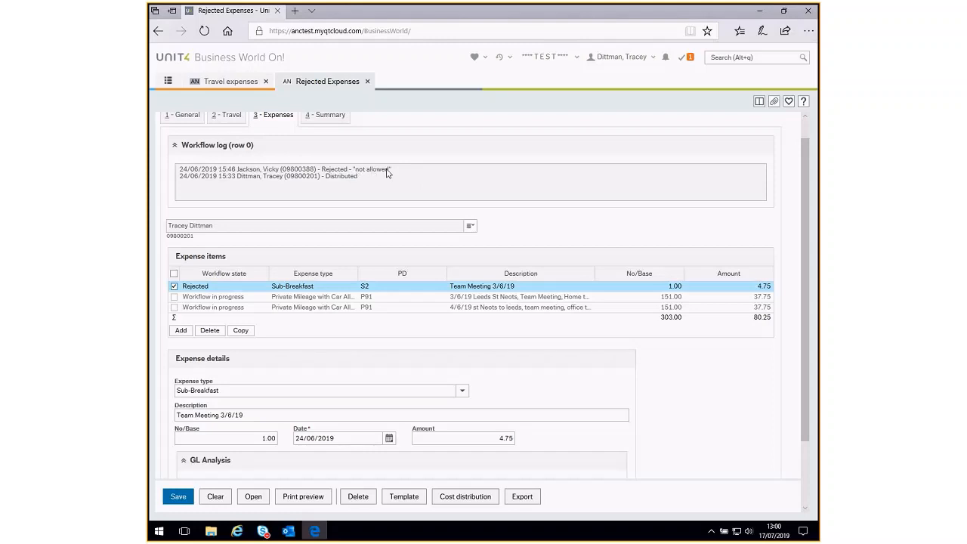
{"action": "left_click", "coordinate": [211, 332]}
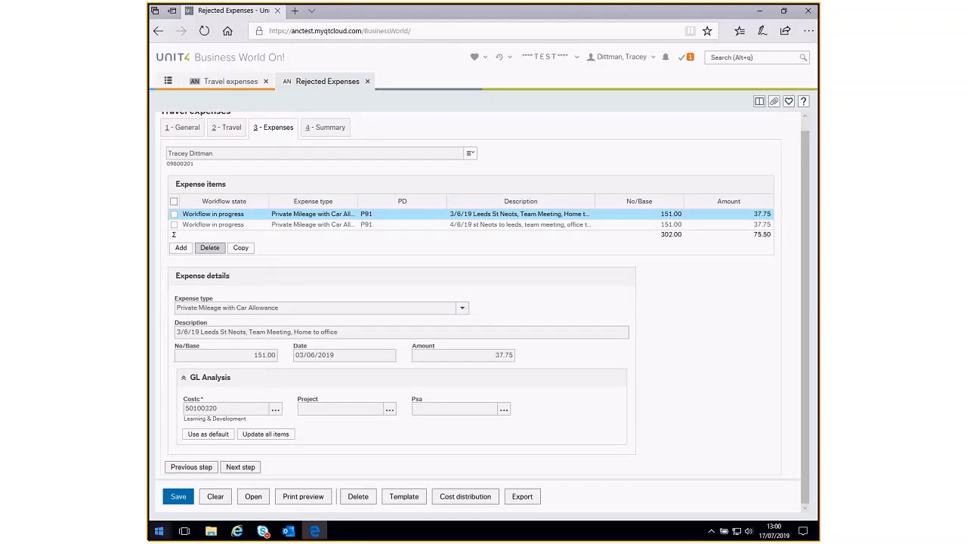
{"action": "left_click", "coordinate": [178, 496]}
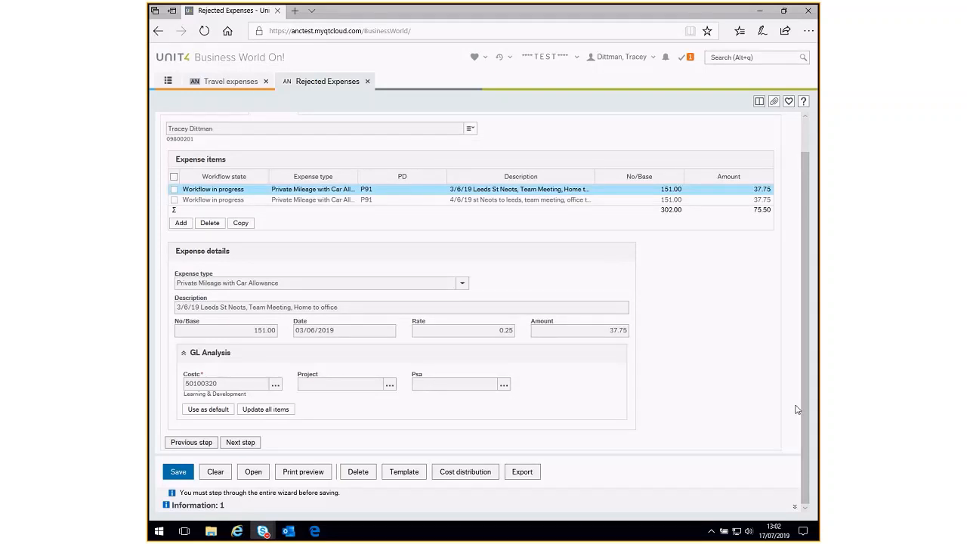
{"action": "left_click", "coordinate": [257, 442]}
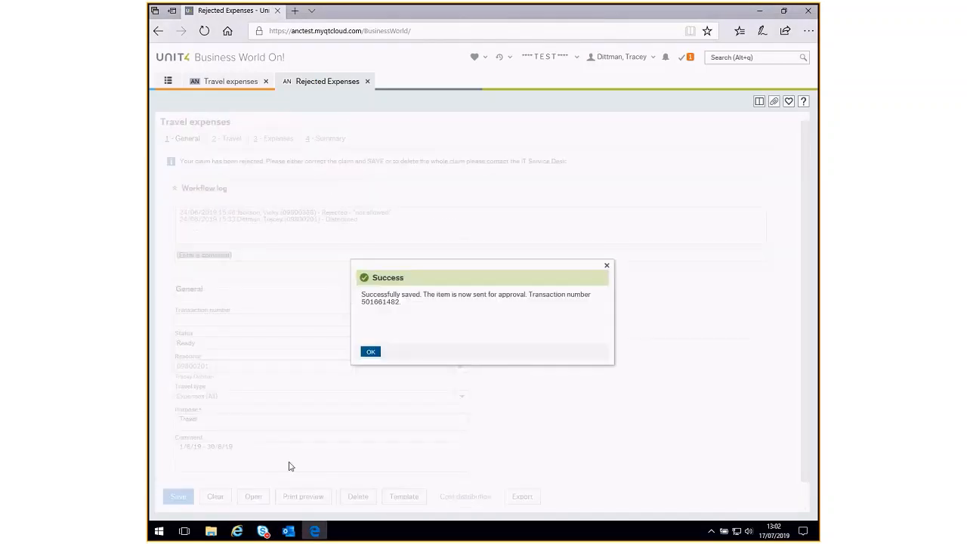
{"action": "left_click", "coordinate": [370, 353]}
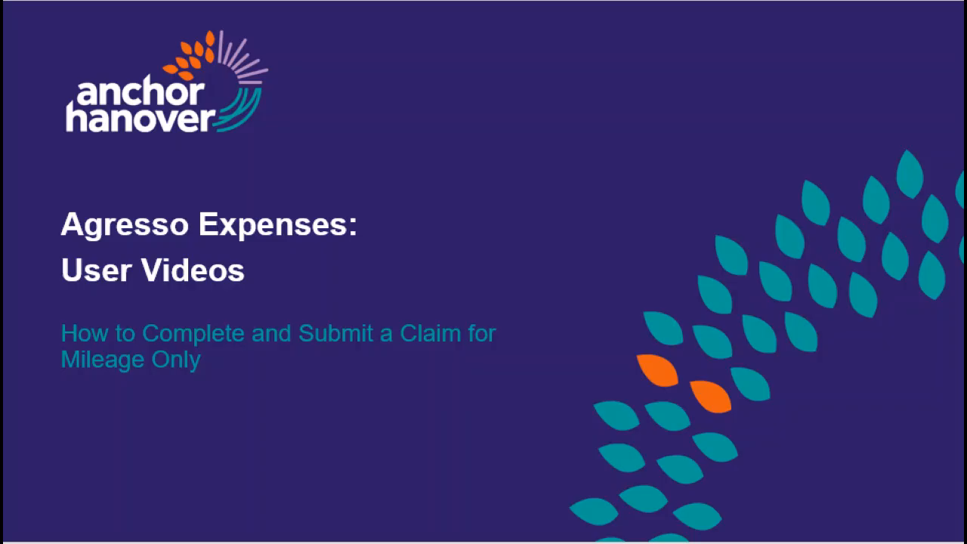